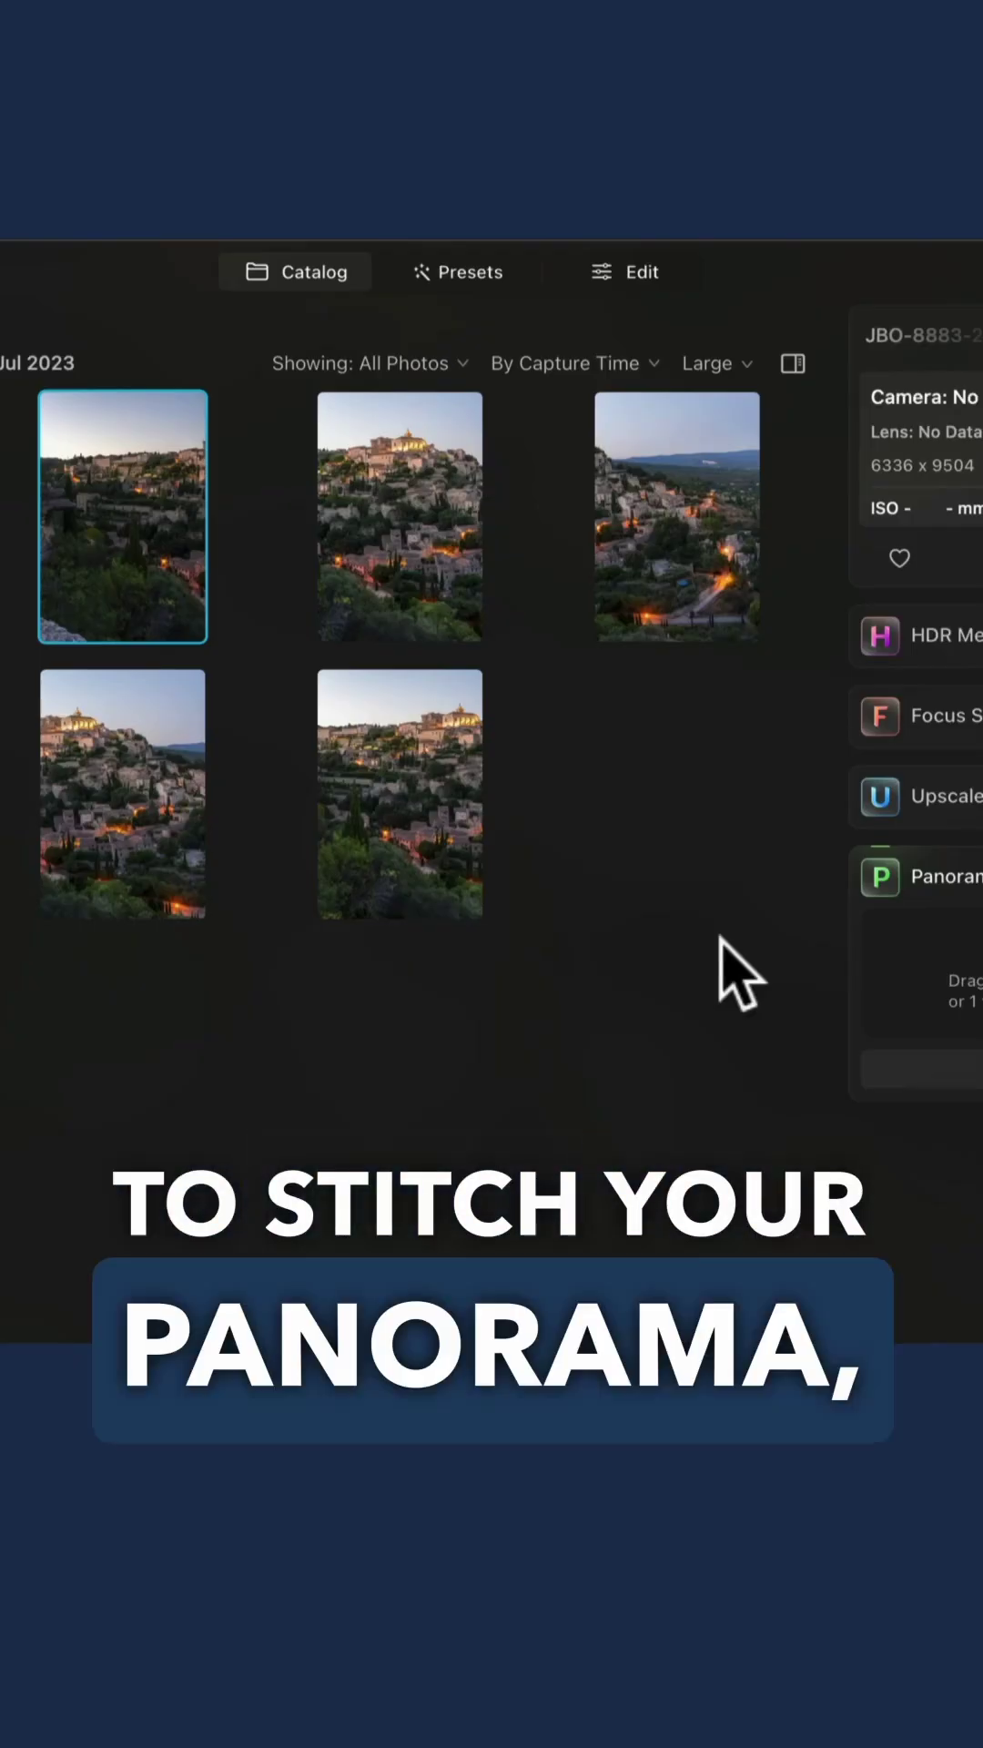
Select all five village photos and drop them into the Panorama Stitching extension.
key(ctrl+a)
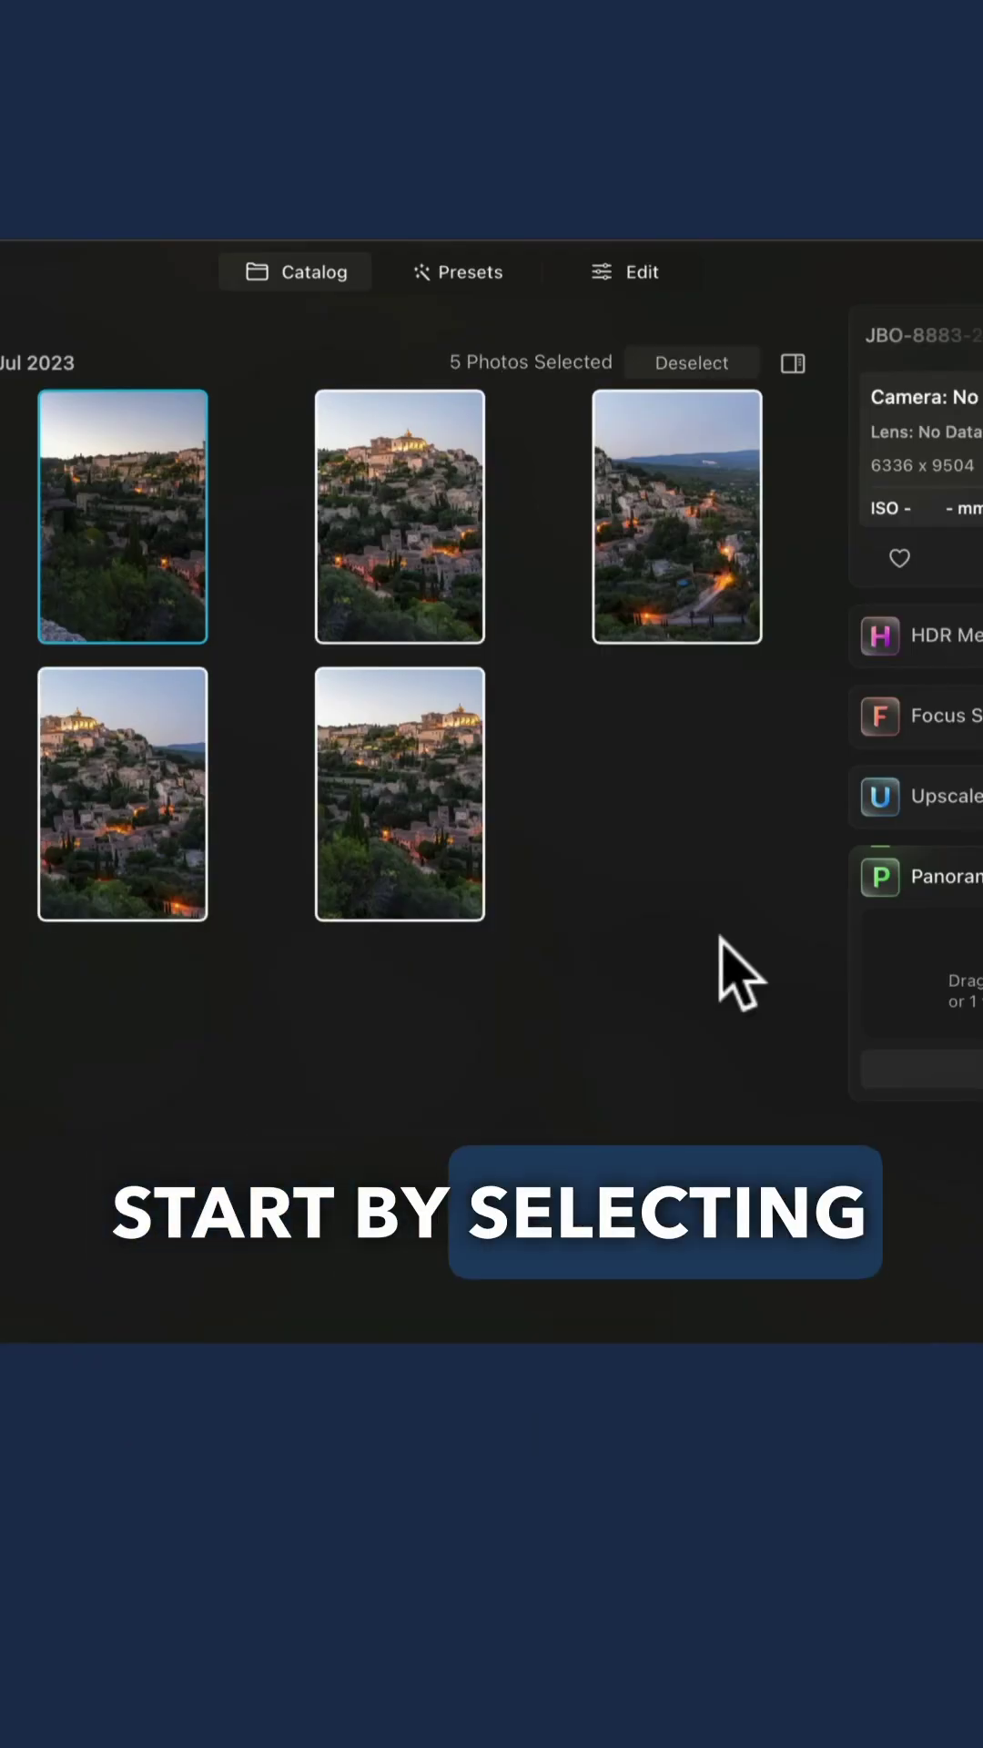
drag(312, 453, 960, 928)
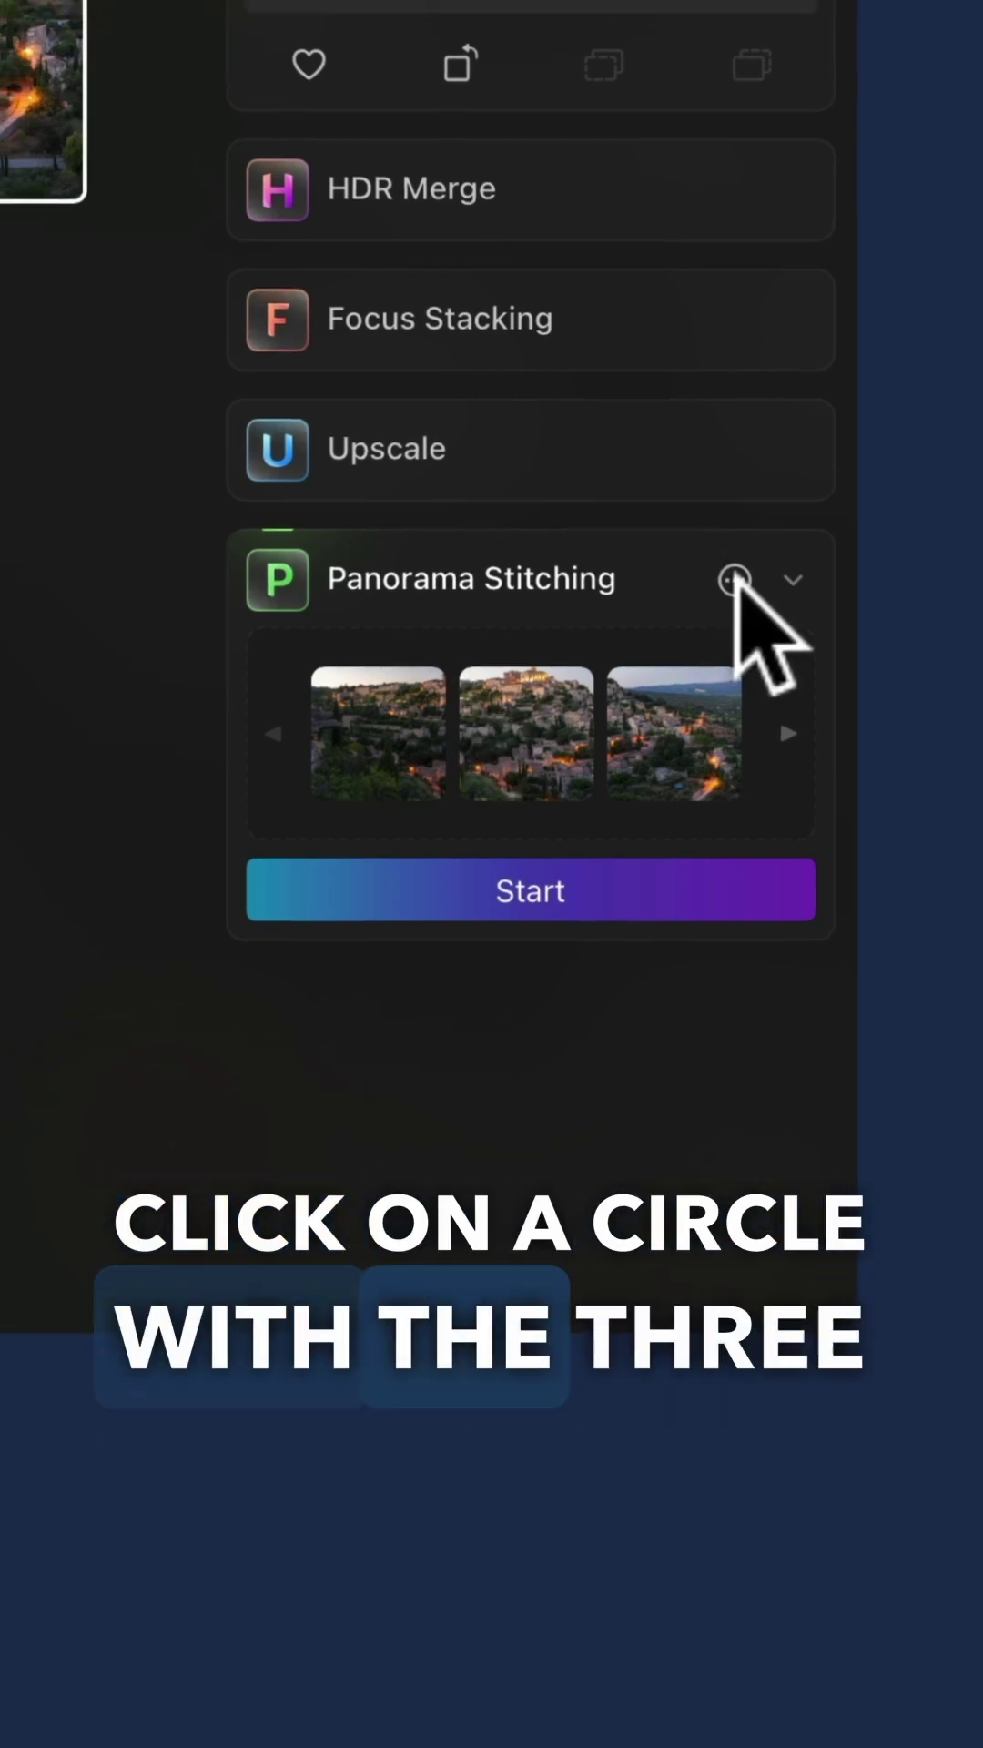
Enable Distortion Correction, Devignette and Chromatic Aberration Reduction in the stitching settings.
click(703, 535)
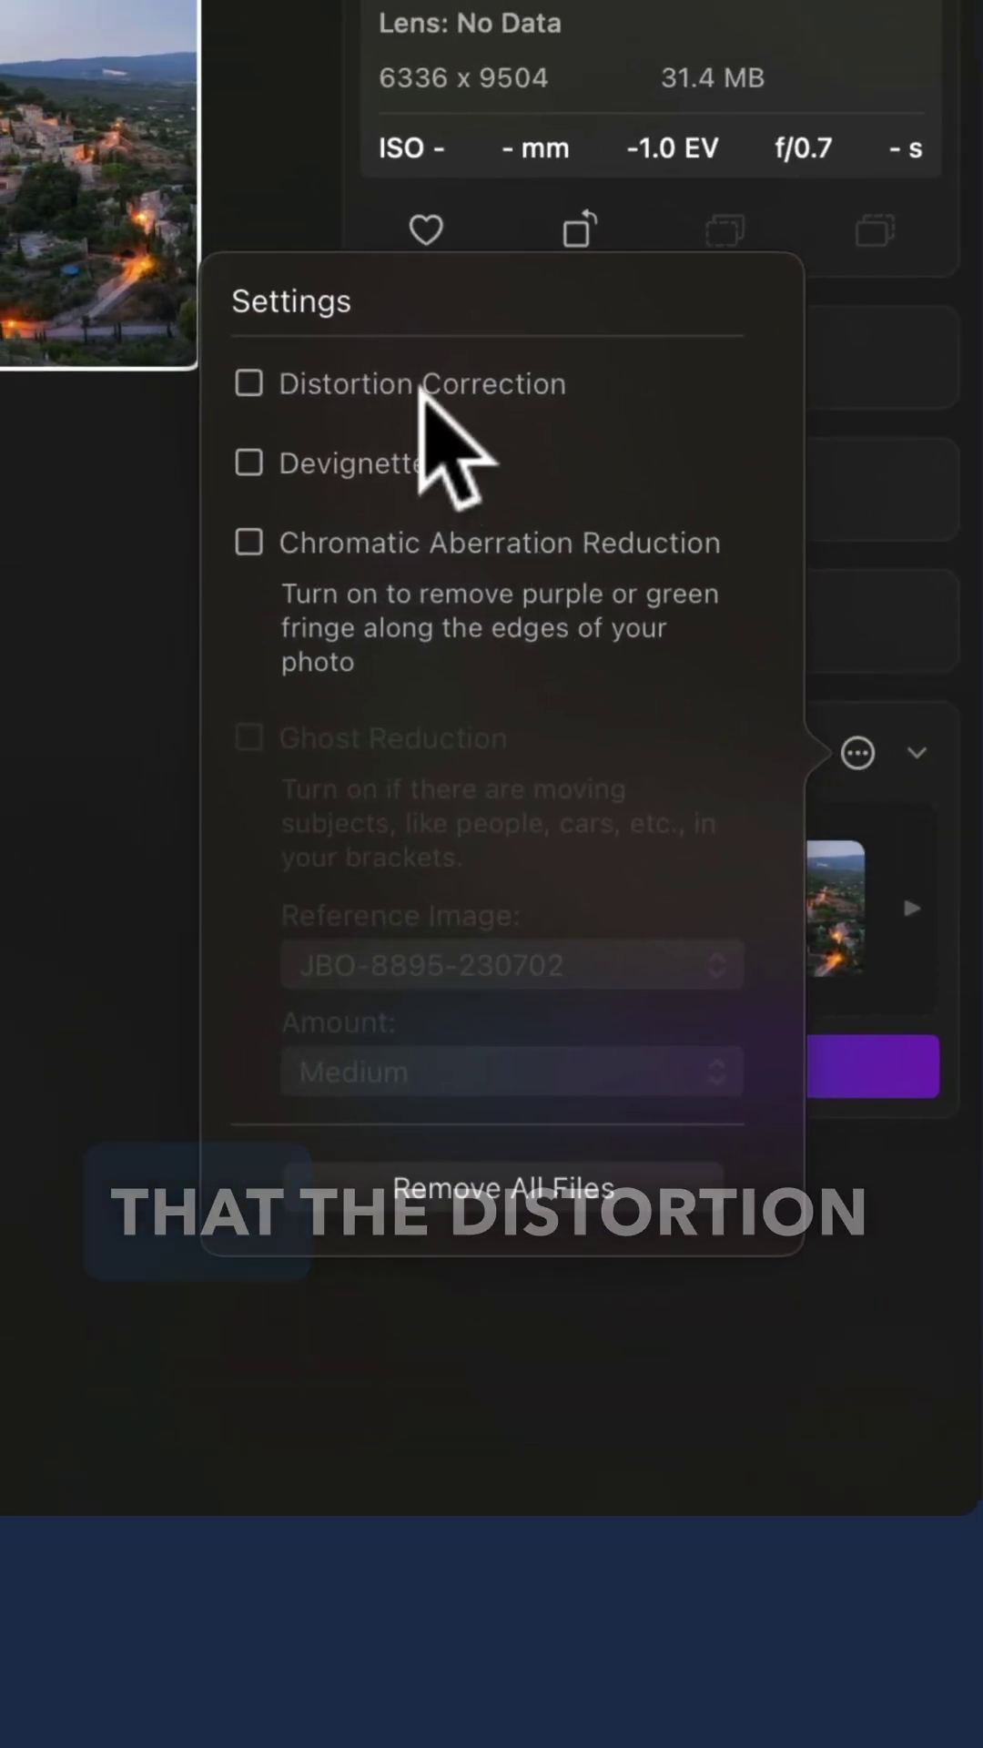
click(411, 383)
click(406, 468)
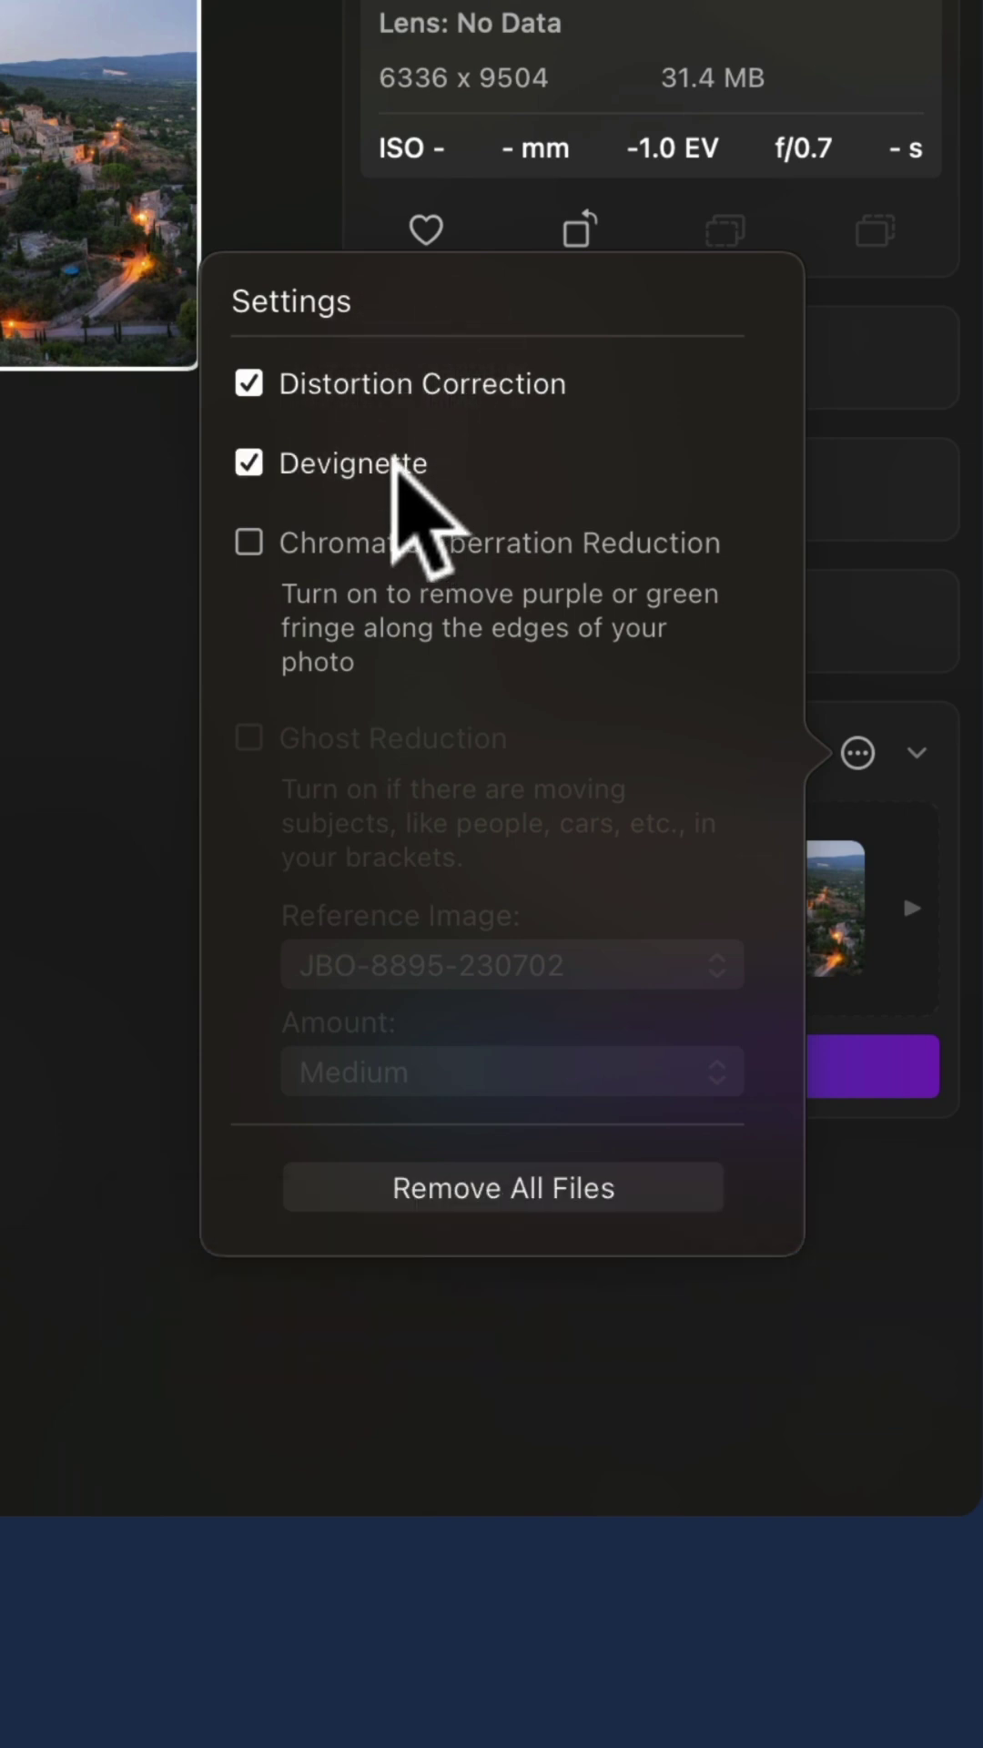
click(386, 542)
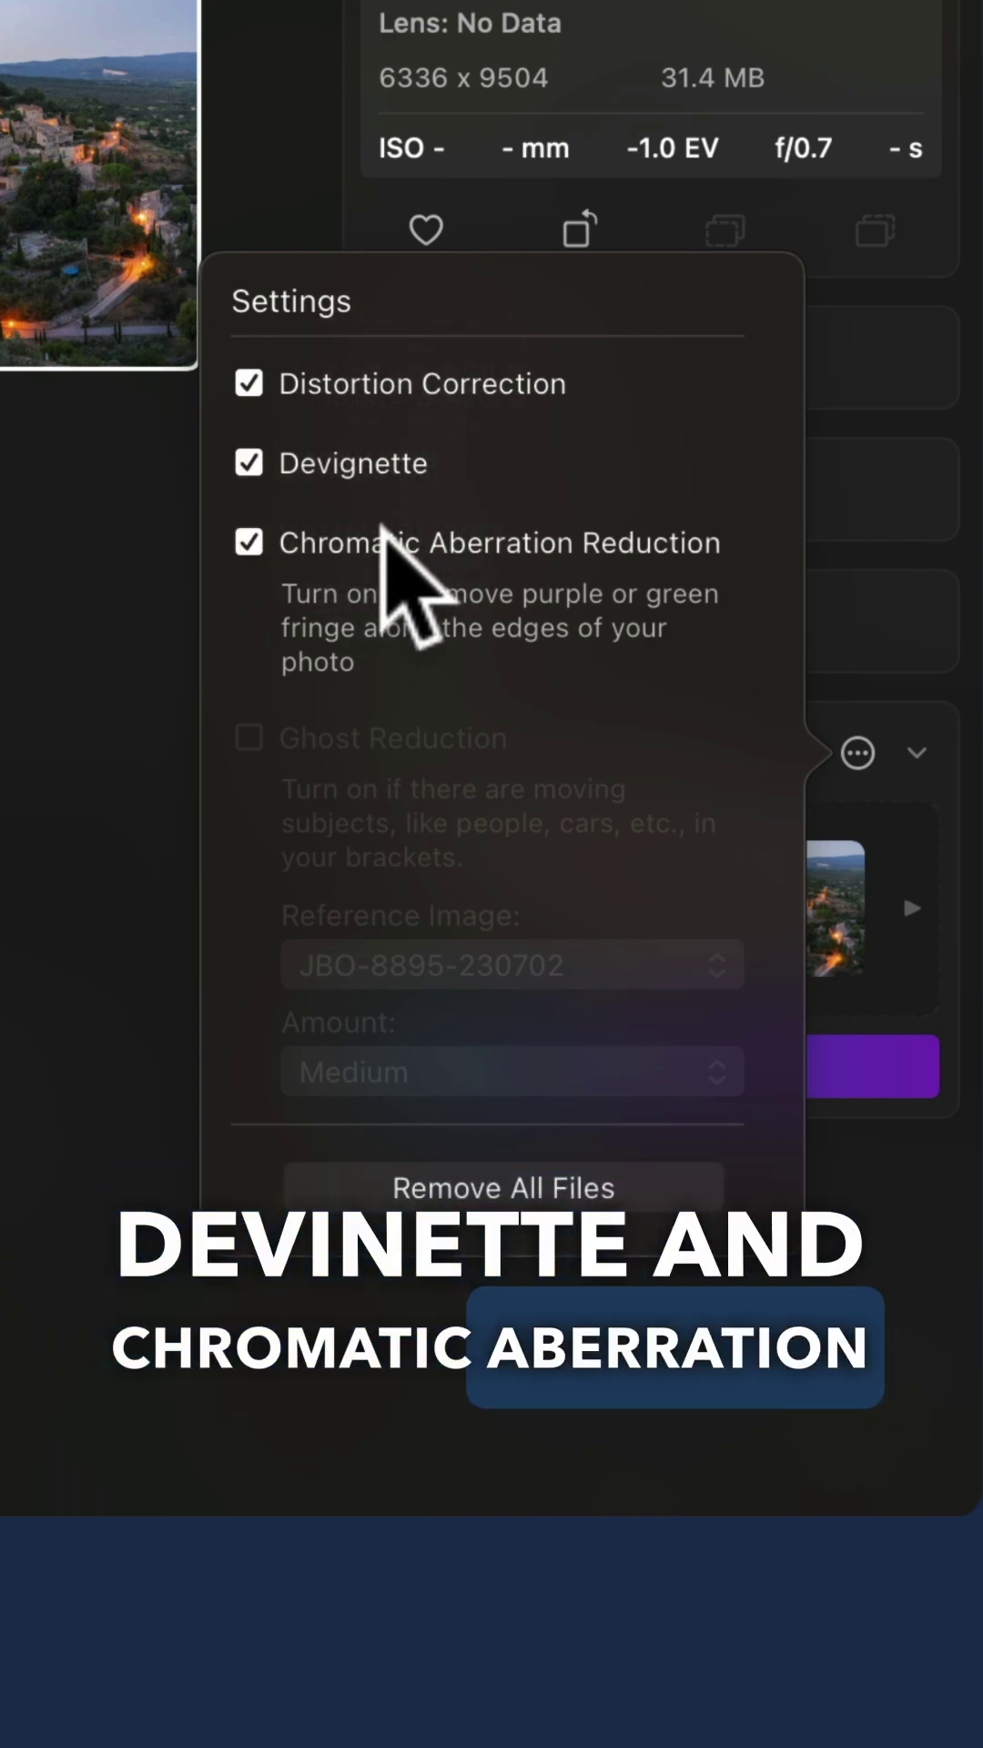
click(148, 807)
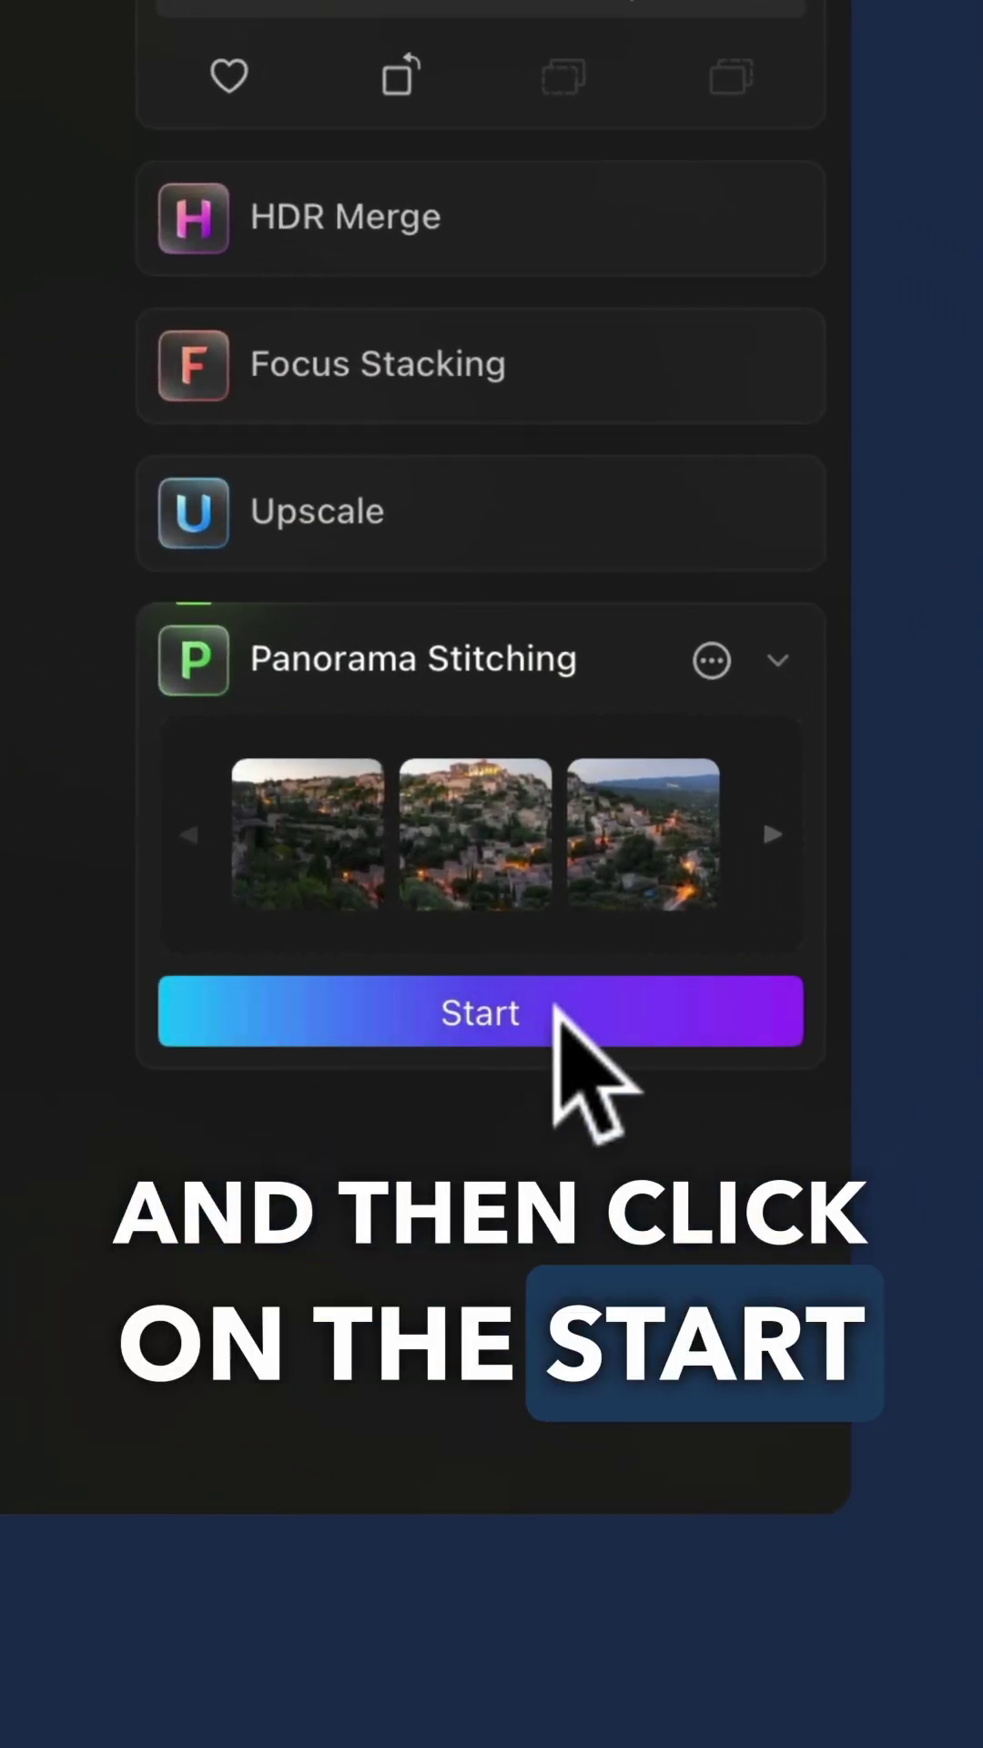
Start the stitch and nudge the resulting village panorama preview into alignment.
click(557, 1017)
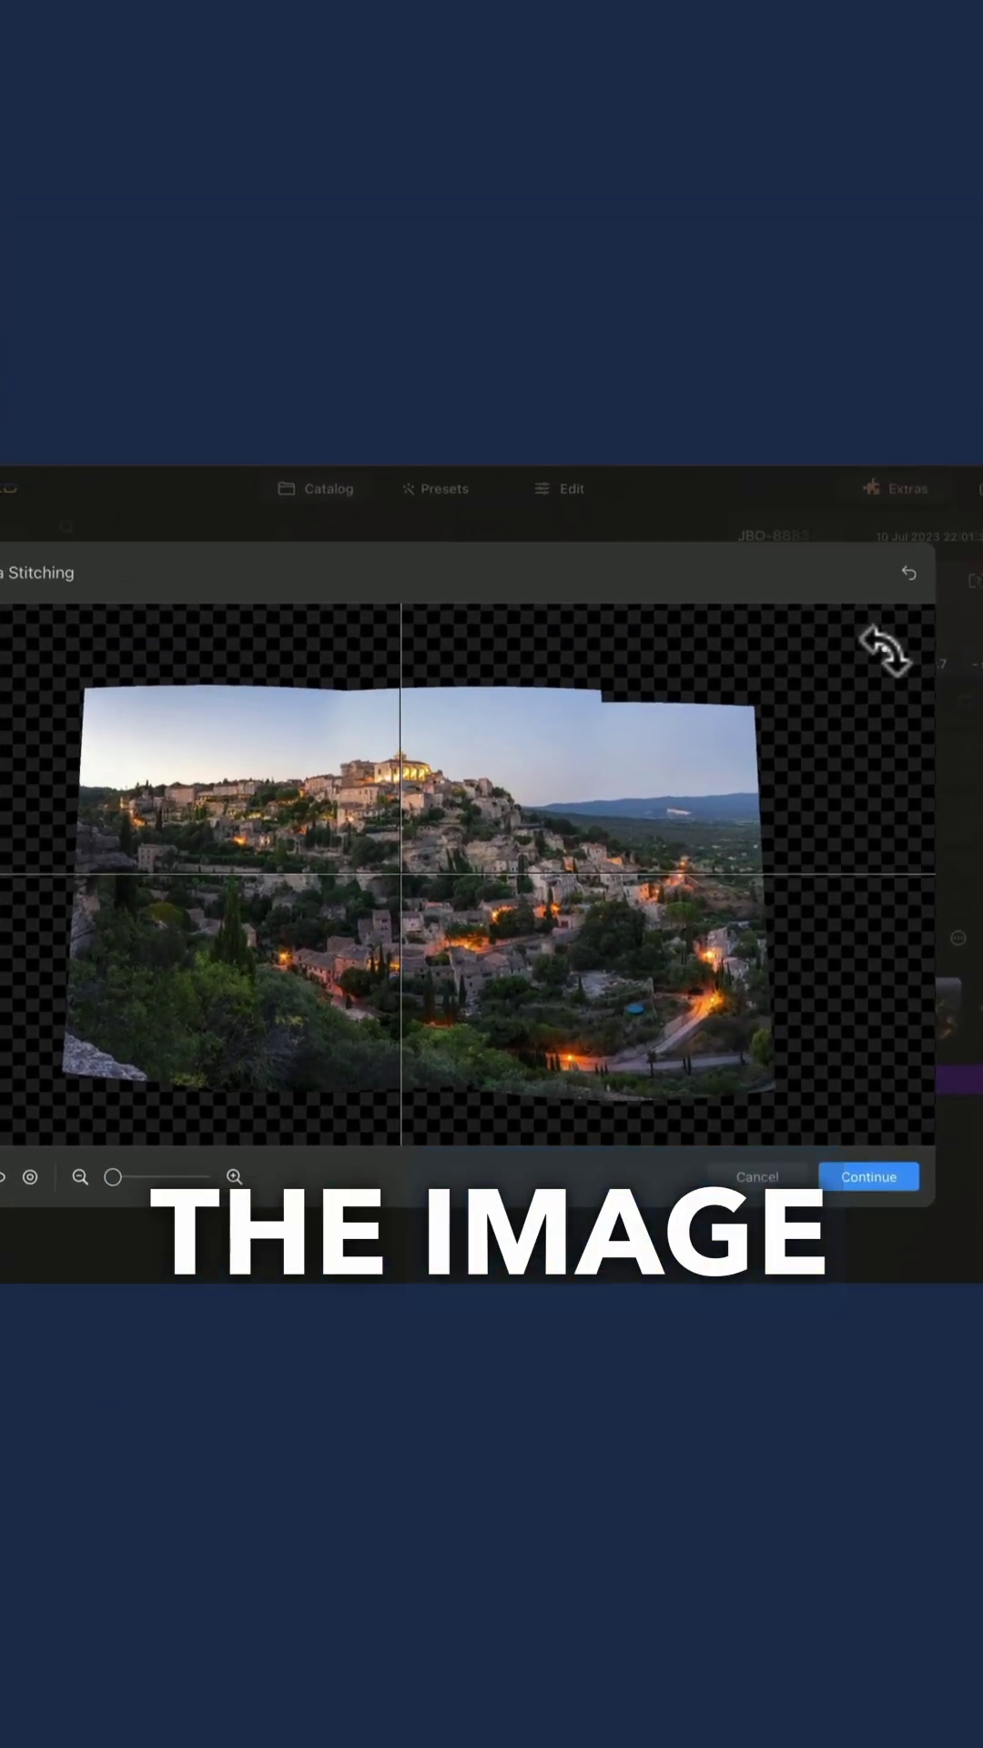
drag(481, 814, 487, 808)
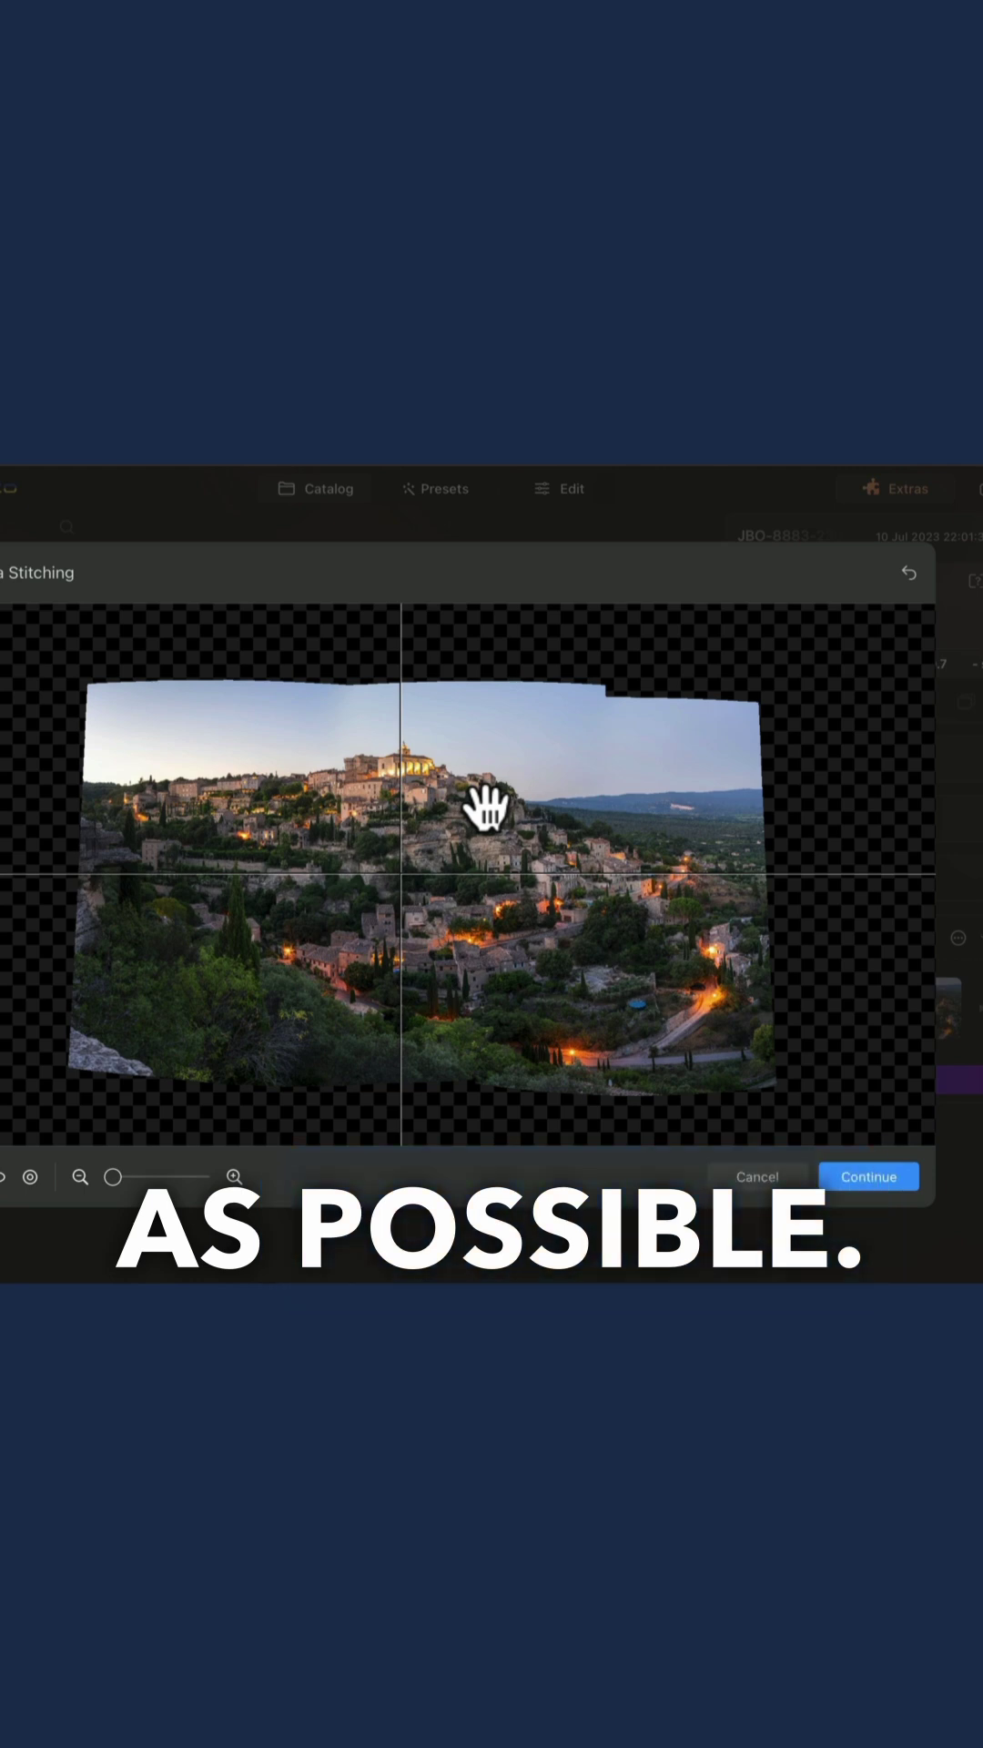
Continue to cropping and save the cropped panorama to the catalog's Panorama Stitching folder.
click(861, 1177)
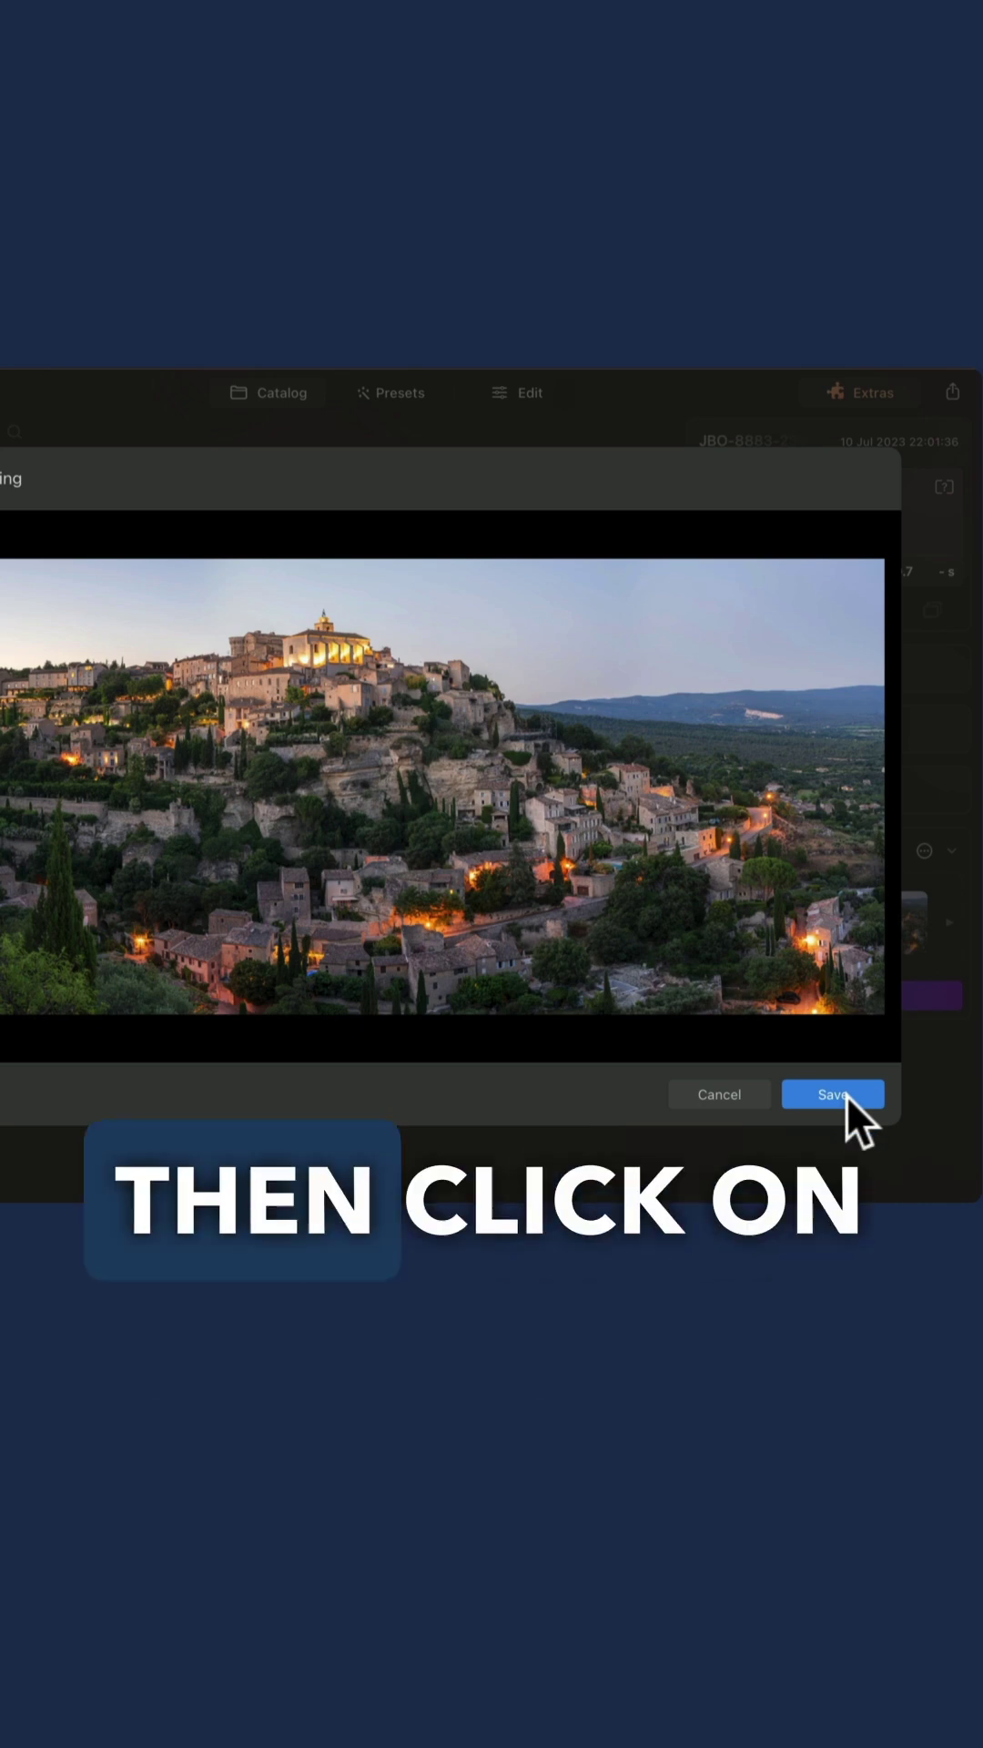
click(847, 1096)
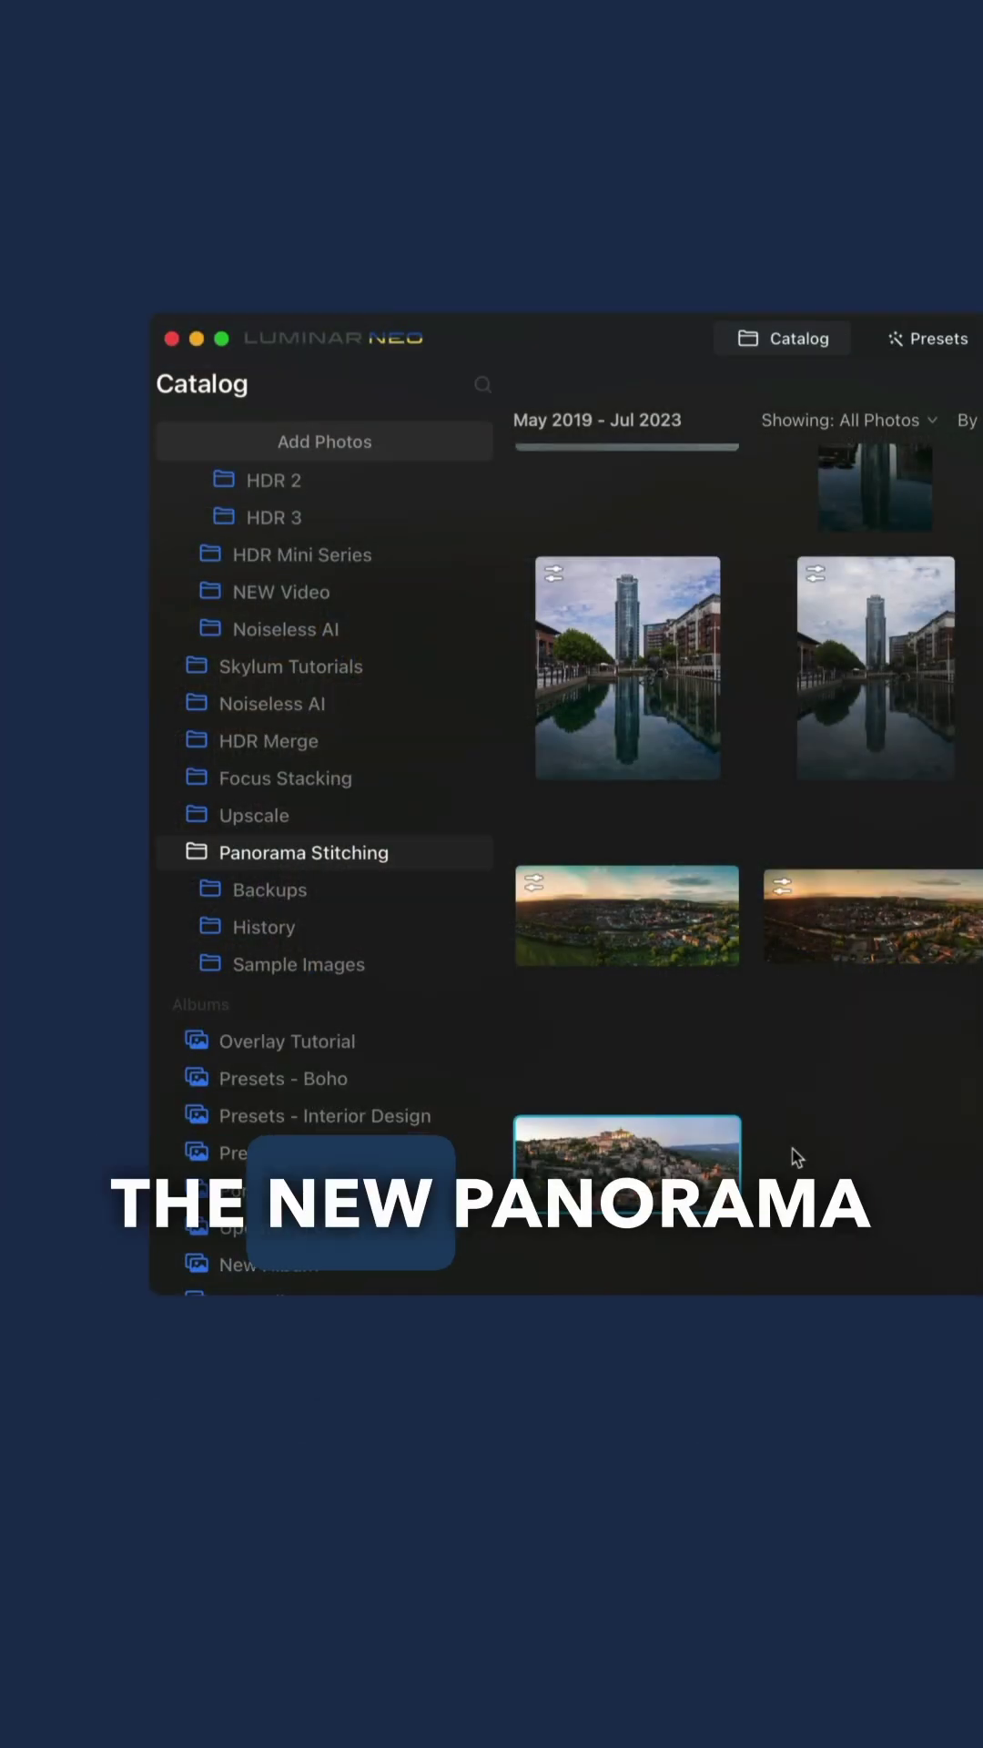